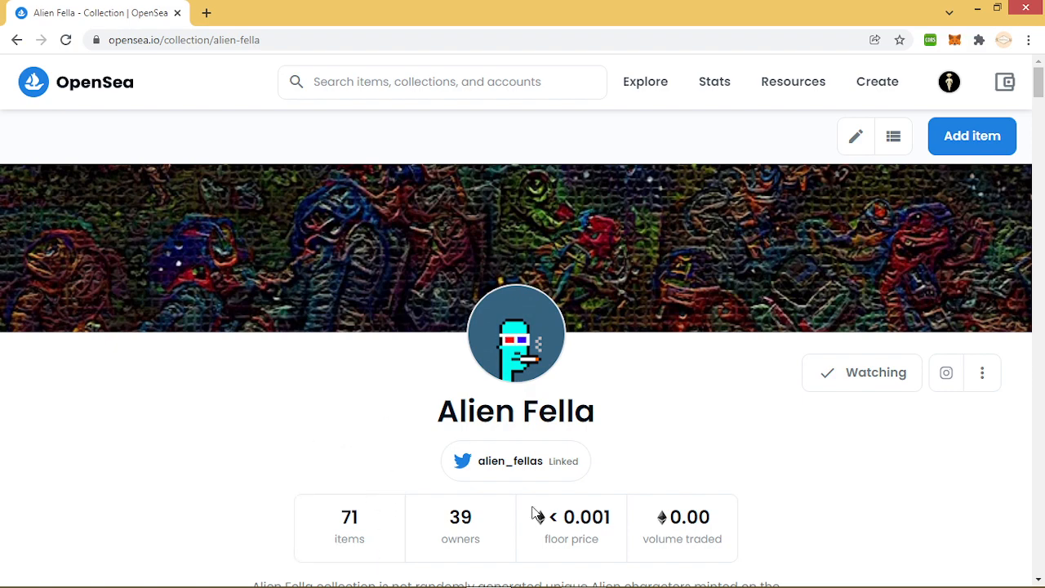
{"action": "scroll", "coordinate": [657, 429], "scroll_direction": "down", "scroll_amount": 5}
{"action": "scroll", "coordinate": [657, 429], "scroll_direction": "down", "scroll_amount": 5}
{"action": "scroll", "coordinate": [653, 433], "scroll_direction": "down", "scroll_amount": 5}
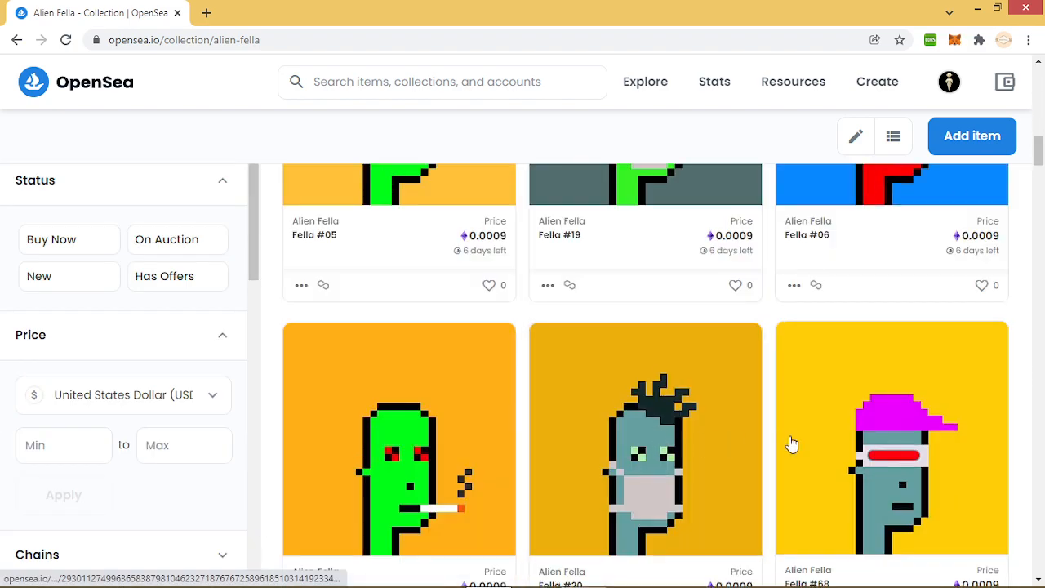
{"action": "scroll", "coordinate": [793, 444], "scroll_direction": "up", "scroll_amount": 5}
{"action": "scroll", "coordinate": [840, 448], "scroll_direction": "up", "scroll_amount": 5}
{"action": "scroll", "coordinate": [844, 460], "scroll_direction": "up", "scroll_amount": 3}
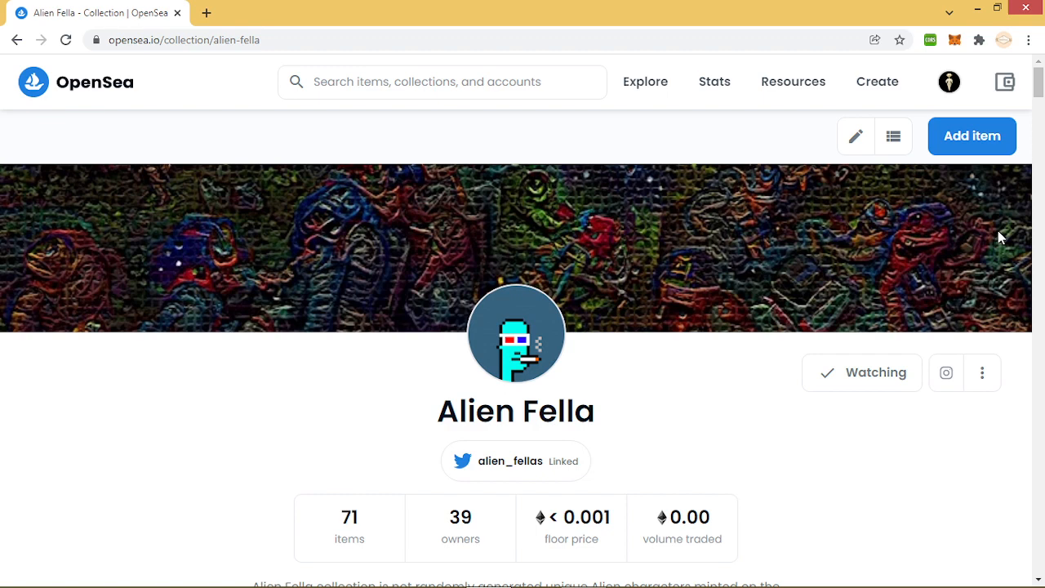
Start a new item and upload the pink smoking alien image file sds.
{"action": "left_click", "coordinate": [971, 150]}
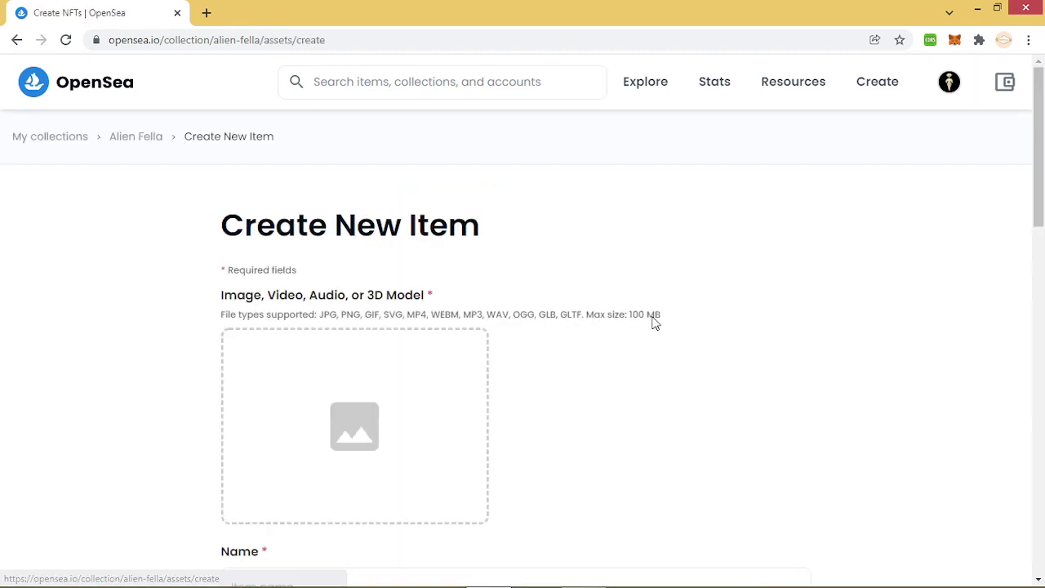
{"action": "left_click", "coordinate": [441, 411]}
{"action": "left_click", "coordinate": [507, 130]}
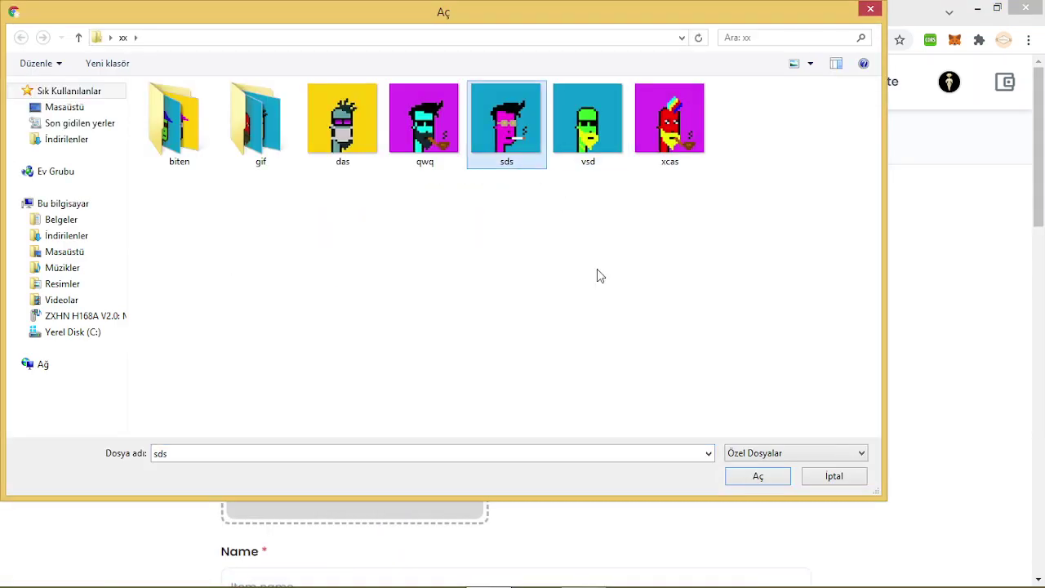
{"action": "left_click", "coordinate": [743, 476]}
{"action": "scroll", "coordinate": [415, 446], "scroll_direction": "down", "scroll_amount": 2}
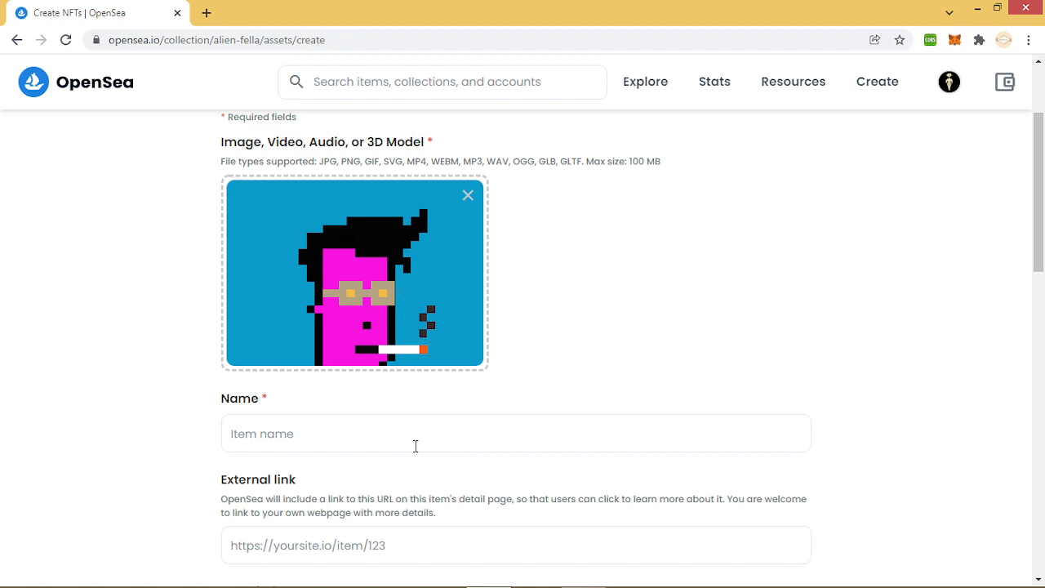
Name the item Fella #73, describe it as Alien Fellas and select the Alien Fella collection.
{"action": "left_click", "coordinate": [401, 430]}
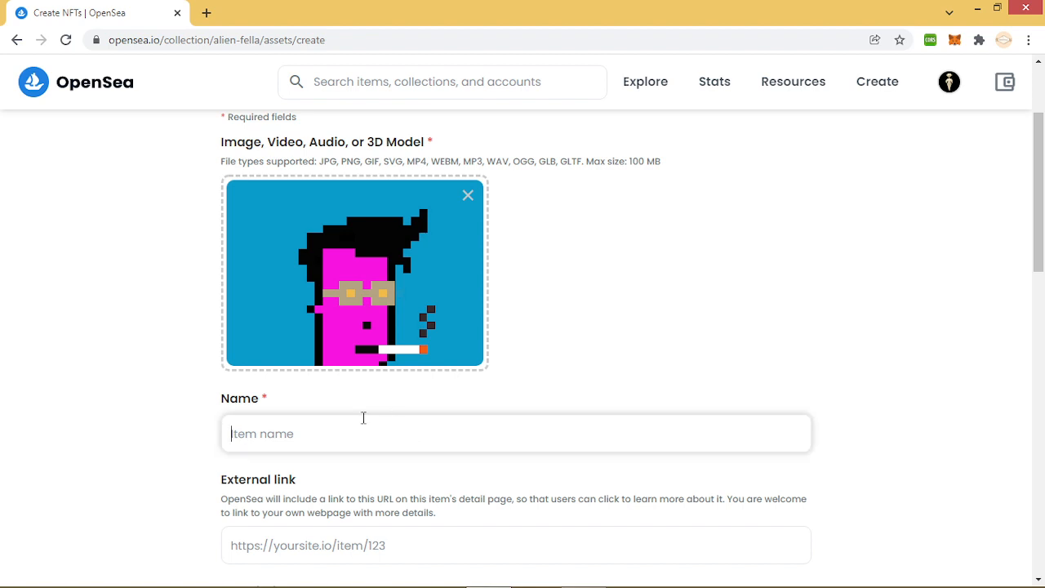
{"action": "type", "text": "Fella #73"}
{"action": "scroll", "coordinate": [364, 417], "scroll_direction": "down", "scroll_amount": 3}
{"action": "left_click", "coordinate": [365, 401]}
{"action": "type", "text": "A"}
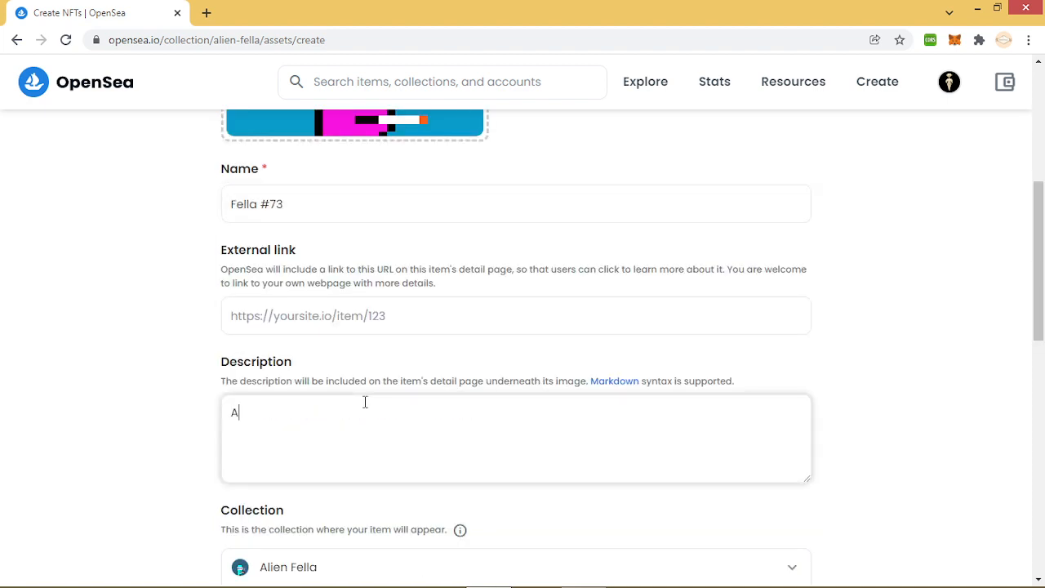
{"action": "type", "text": "lien Fellas"}
{"action": "scroll", "coordinate": [365, 401], "scroll_direction": "down", "scroll_amount": 4}
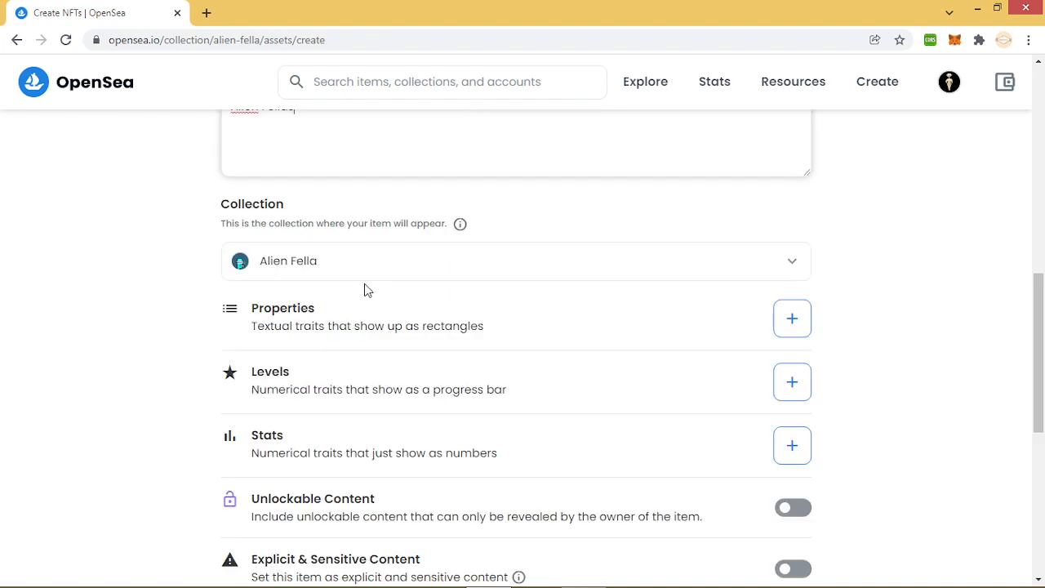
{"action": "left_click_drag", "start_coordinate": [321, 265], "coordinate": [212, 273]}
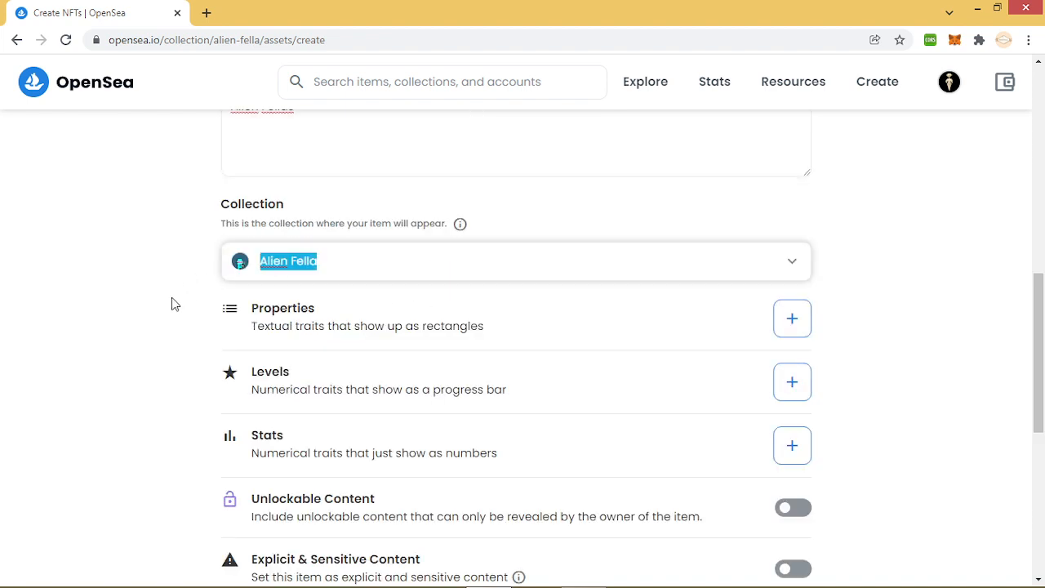
{"action": "scroll", "coordinate": [164, 327], "scroll_direction": "down", "scroll_amount": 5}
{"action": "scroll", "coordinate": [205, 435], "scroll_direction": "down", "scroll_amount": 1}
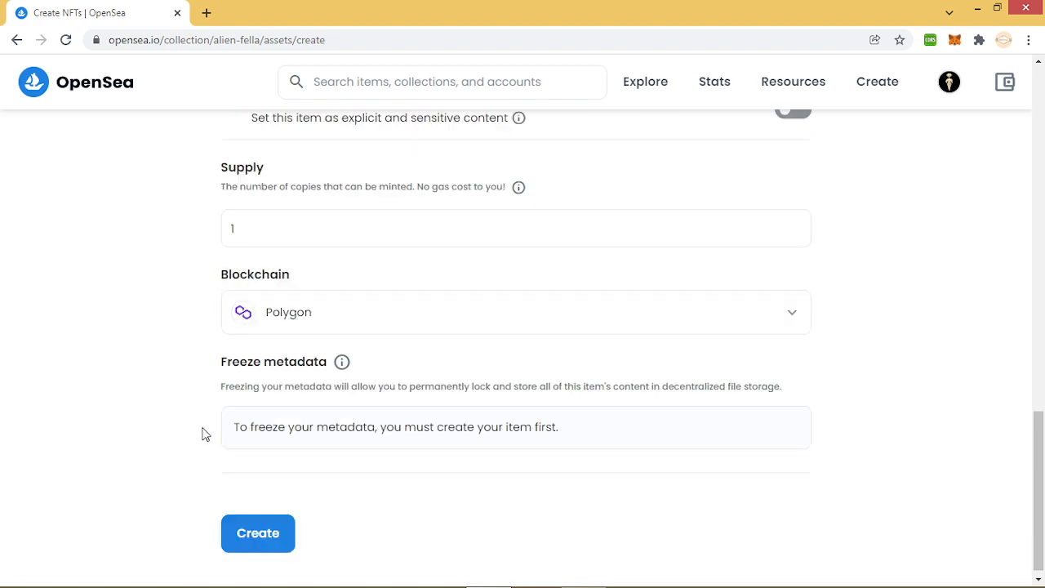
Submit the item for creation, hitting the collection's maximum-items error.
{"action": "left_click", "coordinate": [261, 531]}
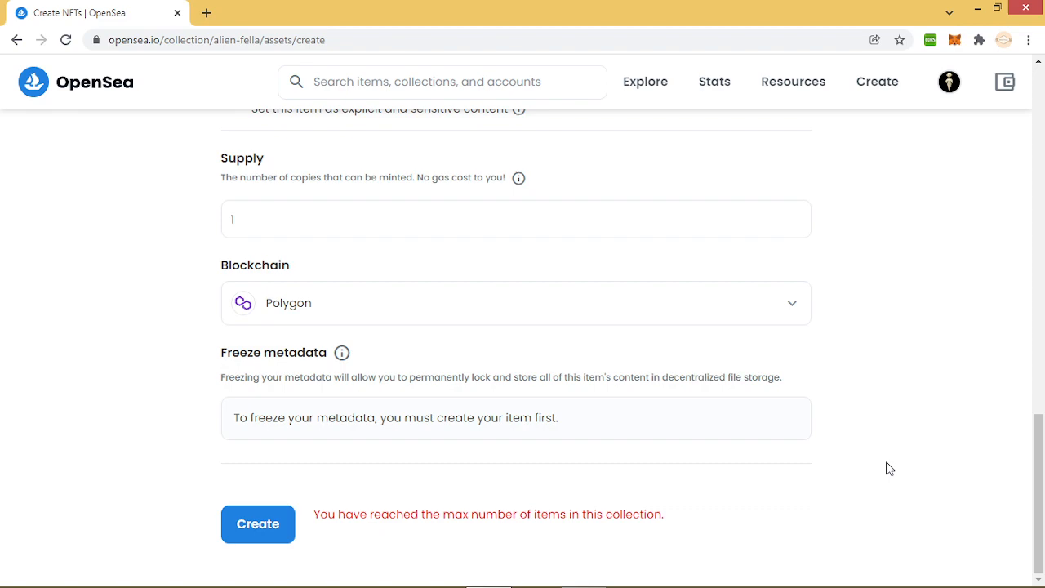
{"action": "scroll", "coordinate": [890, 469], "scroll_direction": "up", "scroll_amount": 3}
{"action": "scroll", "coordinate": [887, 466], "scroll_direction": "up", "scroll_amount": 5}
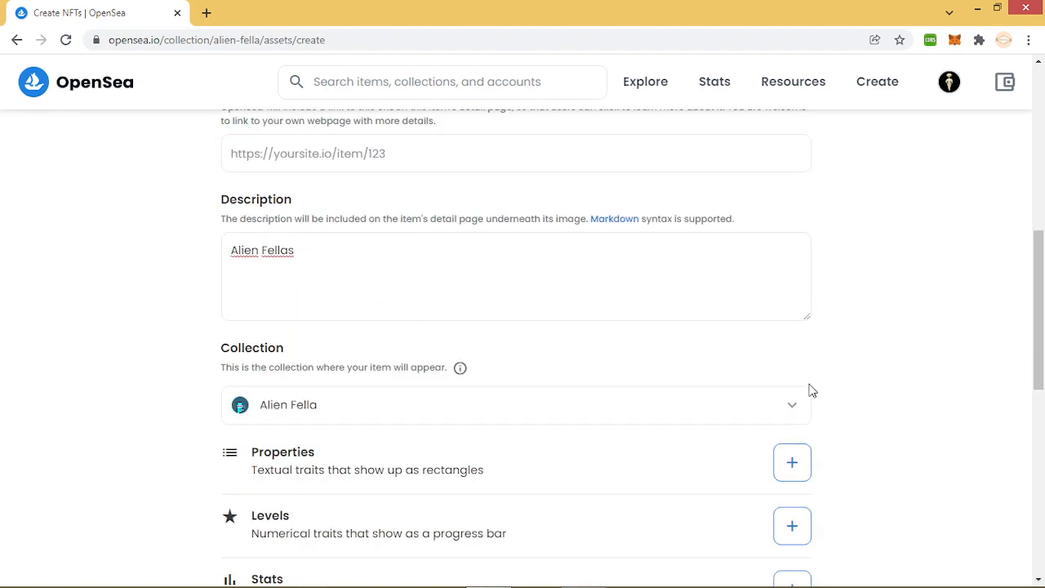
Switch the collection to denemeyayini, create Fella #73 and dismiss the success message.
{"action": "left_click", "coordinate": [672, 412]}
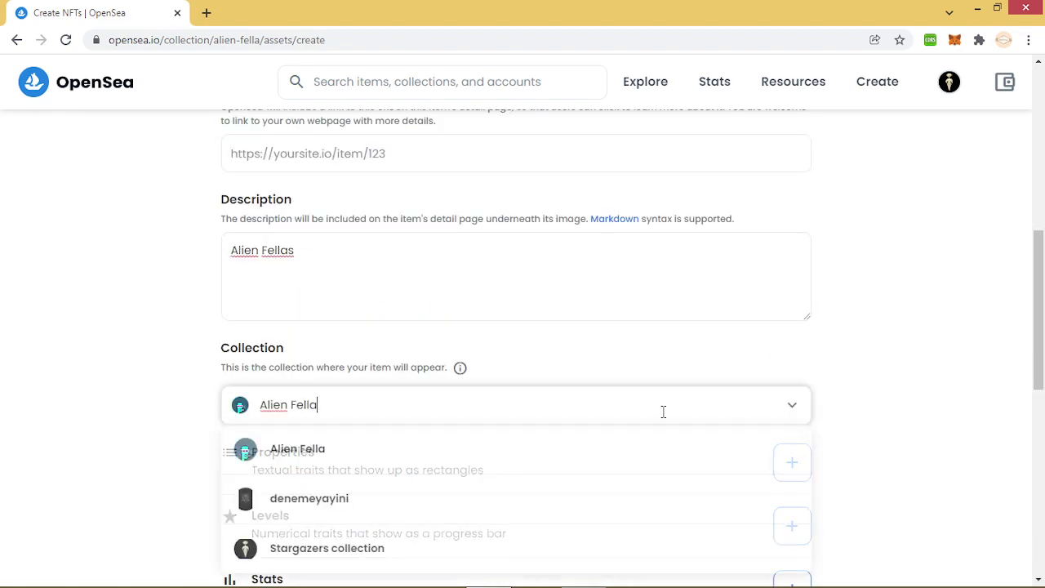
{"action": "left_click", "coordinate": [372, 512]}
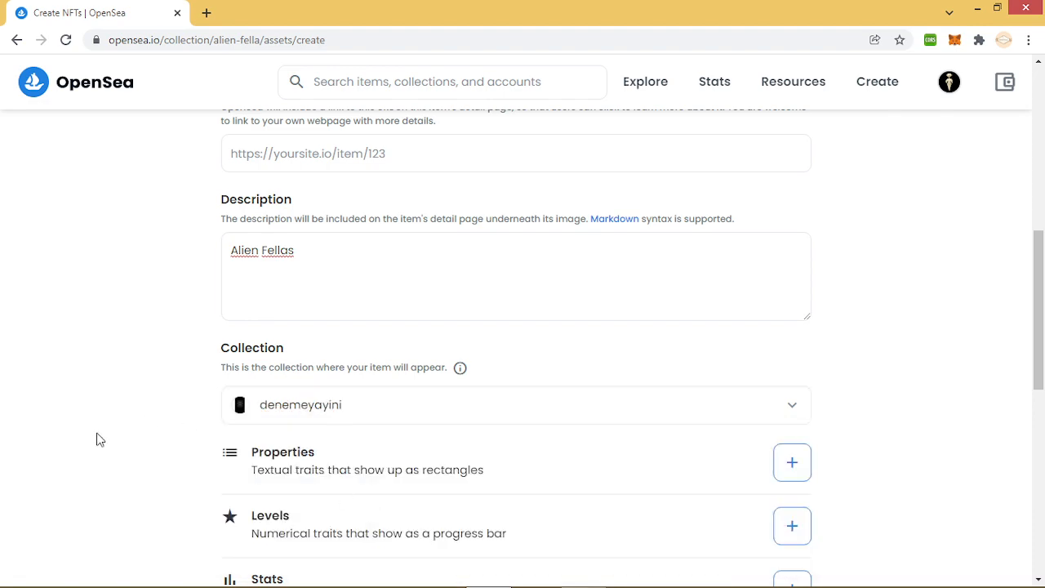
{"action": "scroll", "coordinate": [170, 455], "scroll_direction": "down", "scroll_amount": 5}
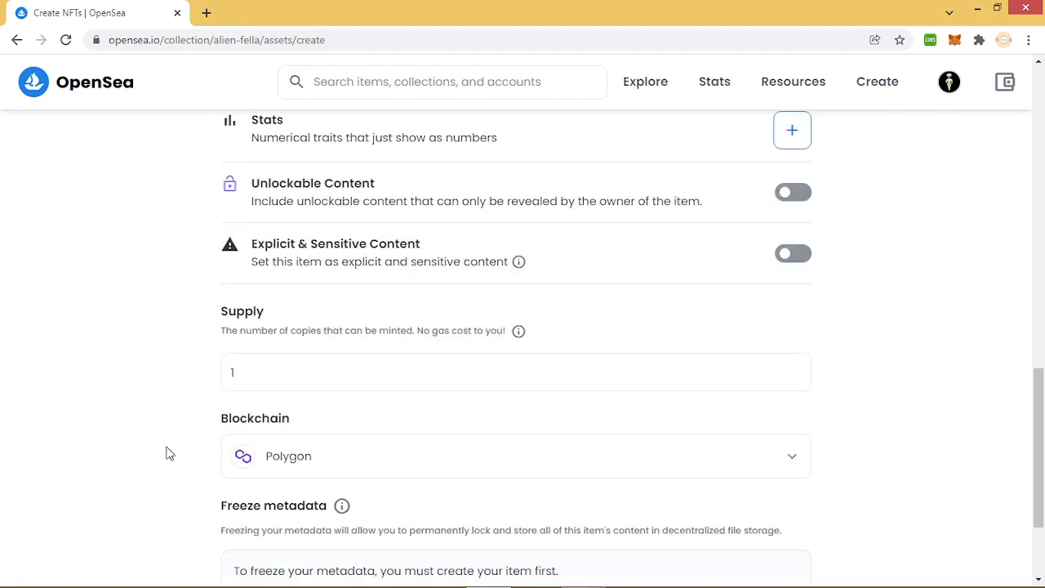
{"action": "scroll", "coordinate": [169, 450], "scroll_direction": "down", "scroll_amount": 2}
{"action": "left_click", "coordinate": [268, 529]}
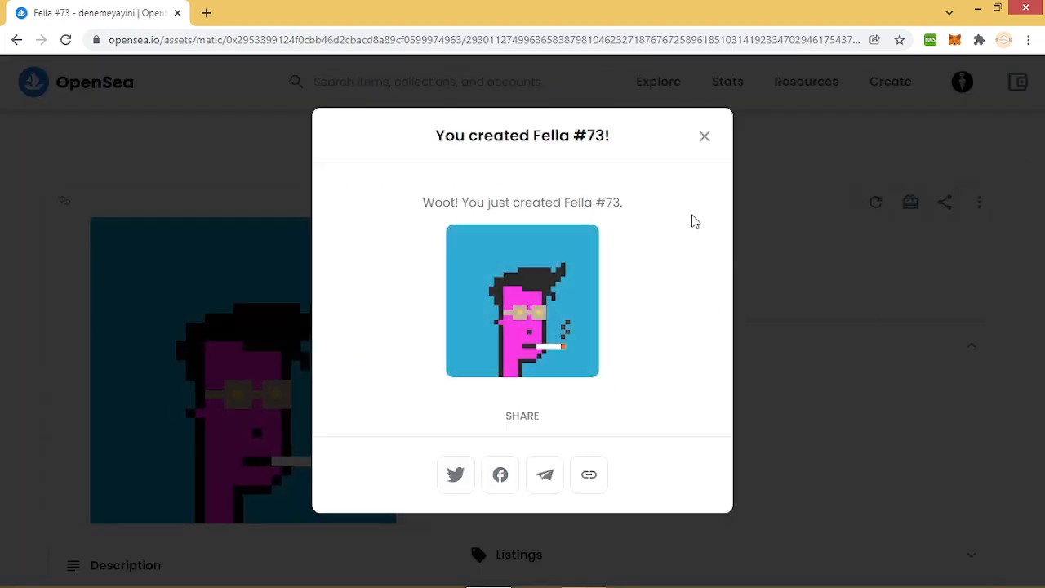
{"action": "left_click", "coordinate": [705, 137]}
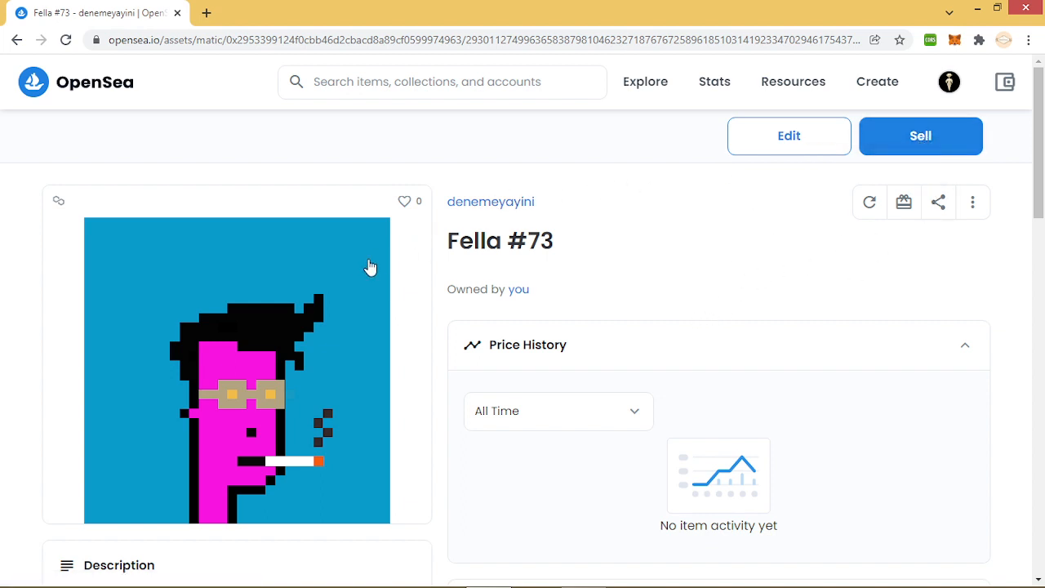
Edit Fella #73 to move it into the Alien Fella collection and submit the changes.
{"action": "left_click", "coordinate": [789, 136]}
{"action": "scroll", "coordinate": [604, 306], "scroll_direction": "down", "scroll_amount": 5}
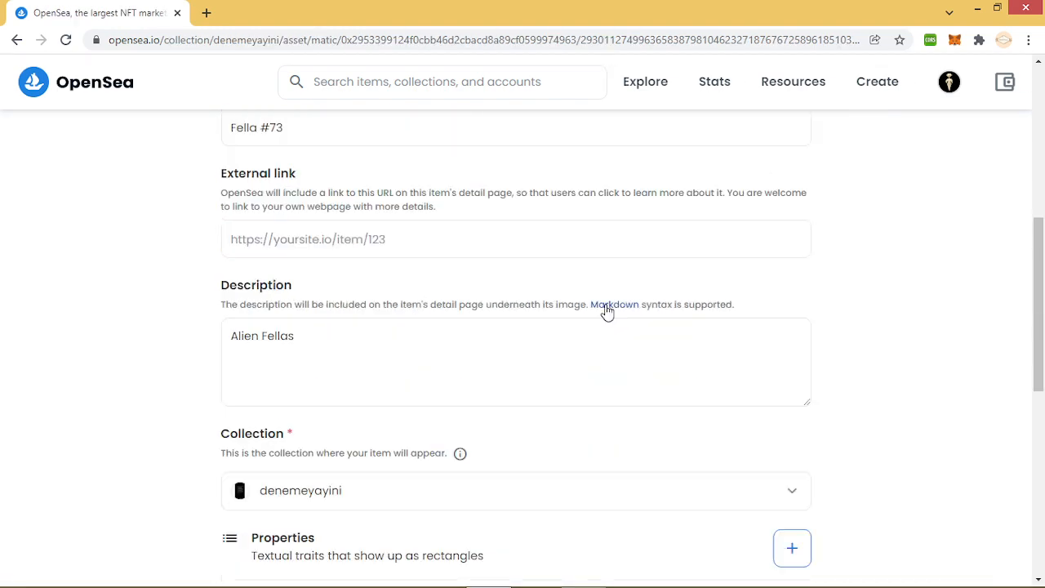
{"action": "scroll", "coordinate": [572, 343], "scroll_direction": "down", "scroll_amount": 2}
{"action": "left_click", "coordinate": [511, 336]}
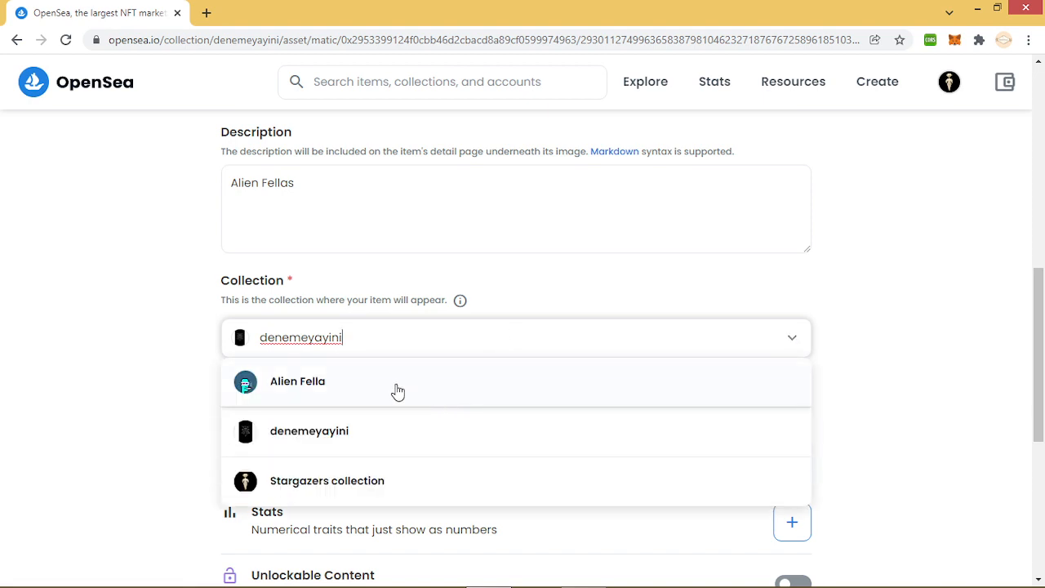
{"action": "left_click", "coordinate": [398, 392]}
{"action": "scroll", "coordinate": [145, 381], "scroll_direction": "down", "scroll_amount": 4}
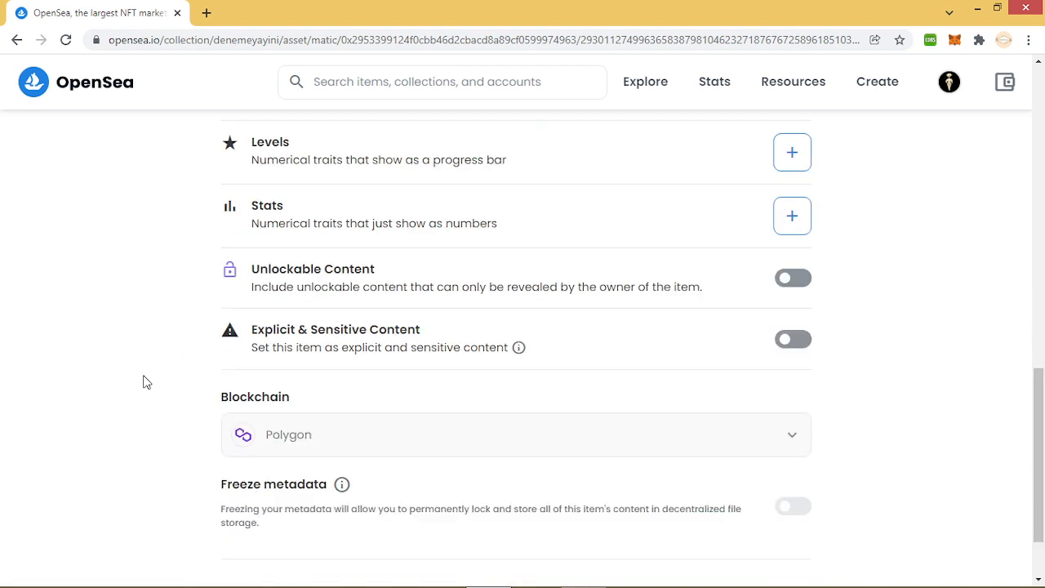
{"action": "scroll", "coordinate": [145, 382], "scroll_direction": "down", "scroll_amount": 1}
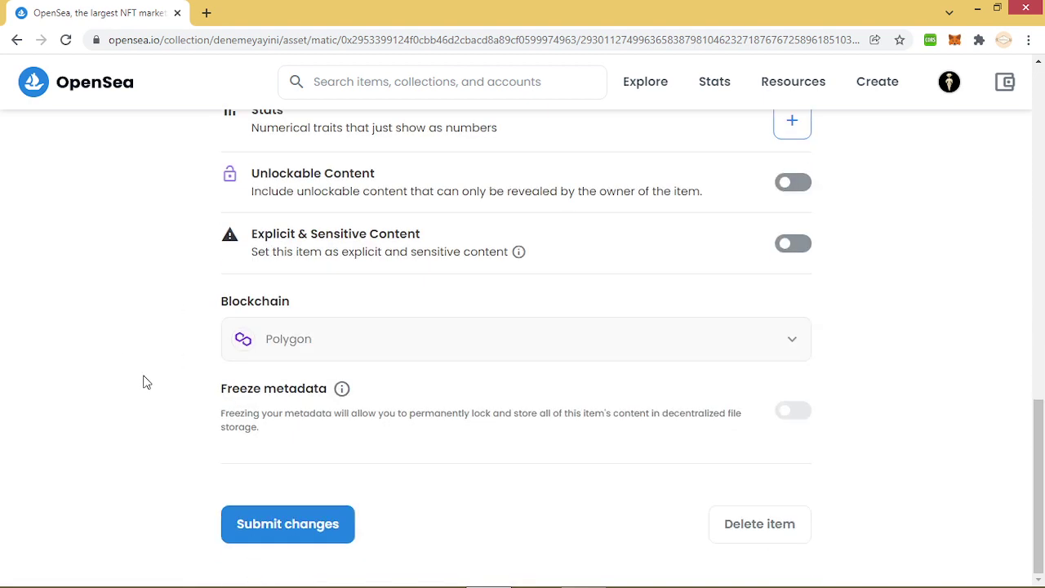
{"action": "left_click", "coordinate": [277, 532]}
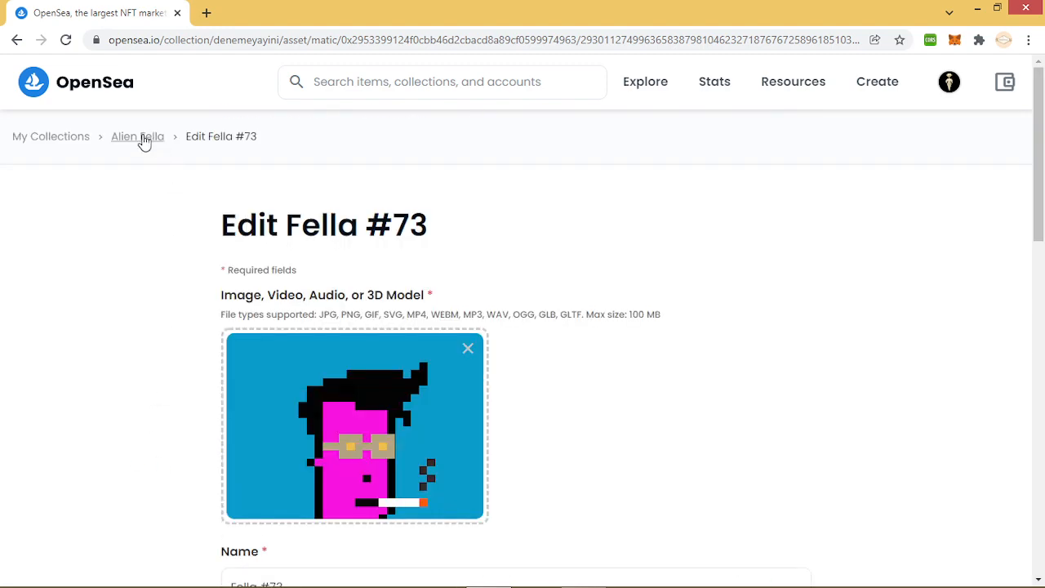
Search the Alien Fella collection for #73 and go to the Fella #73 item page.
{"action": "left_click", "coordinate": [143, 137]}
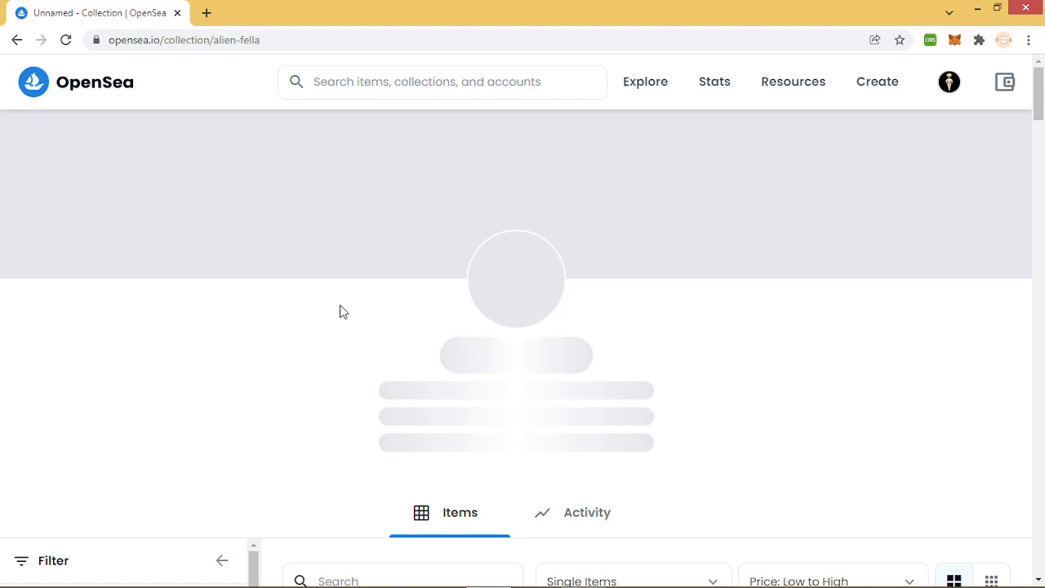
{"action": "scroll", "coordinate": [338, 304], "scroll_direction": "down", "scroll_amount": 3}
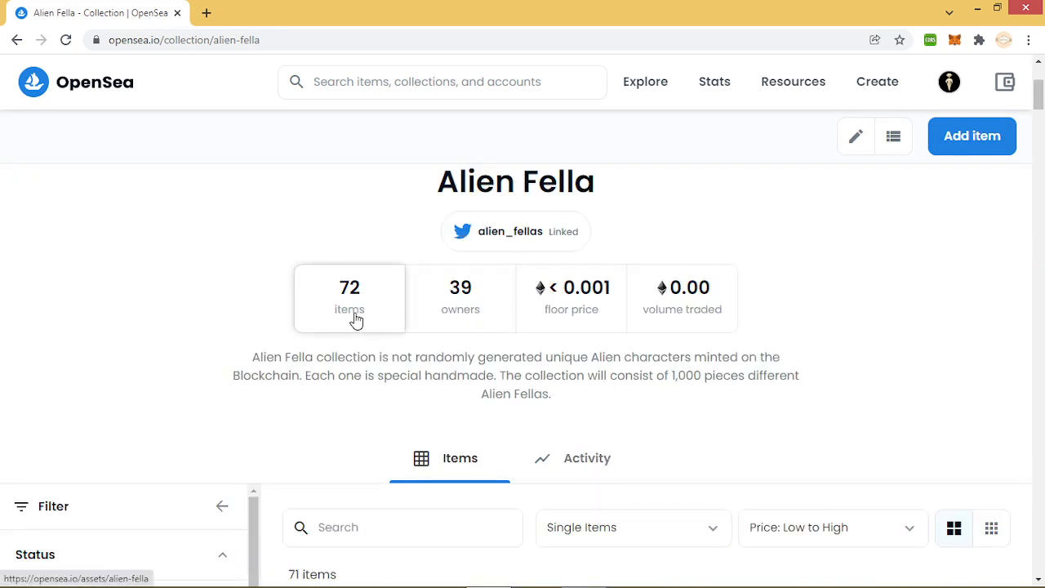
{"action": "scroll", "coordinate": [364, 326], "scroll_direction": "down", "scroll_amount": 3}
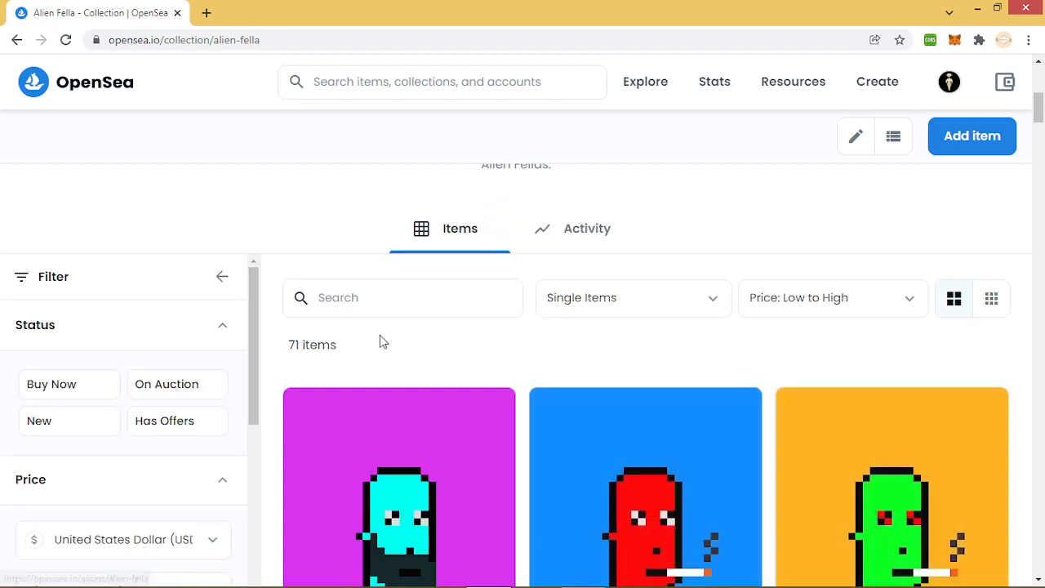
{"action": "left_click", "coordinate": [369, 303]}
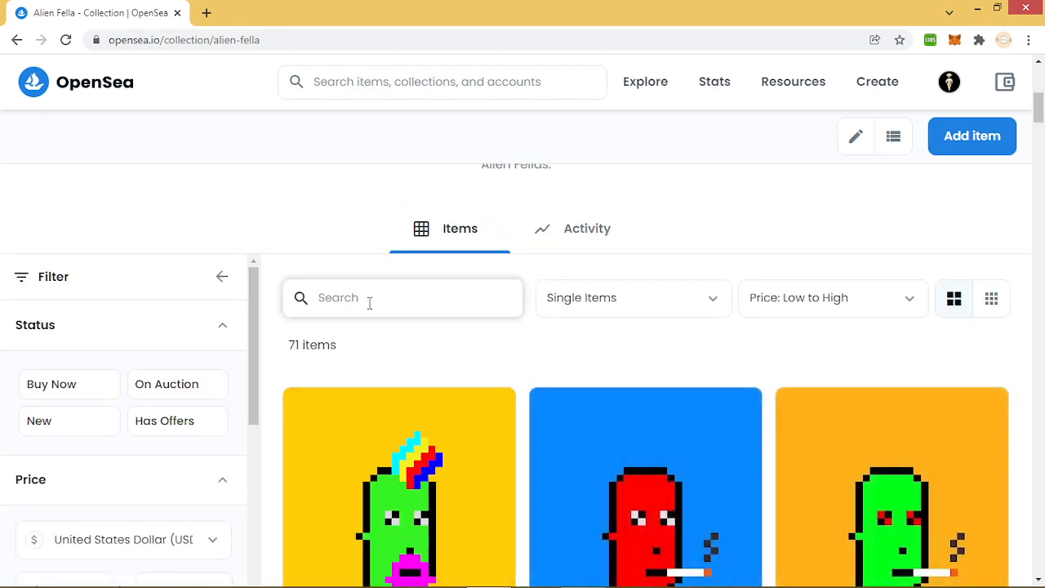
{"action": "type", "text": "^73"}
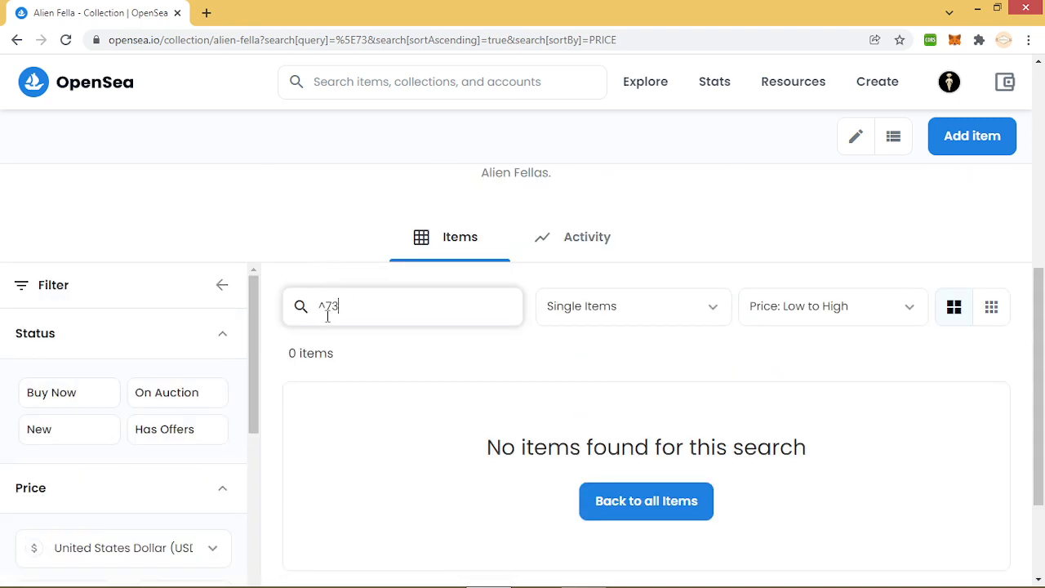
{"action": "left_click", "coordinate": [324, 307]}
{"action": "key", "text": "BackSpace"}
{"action": "type", "text": "#"}
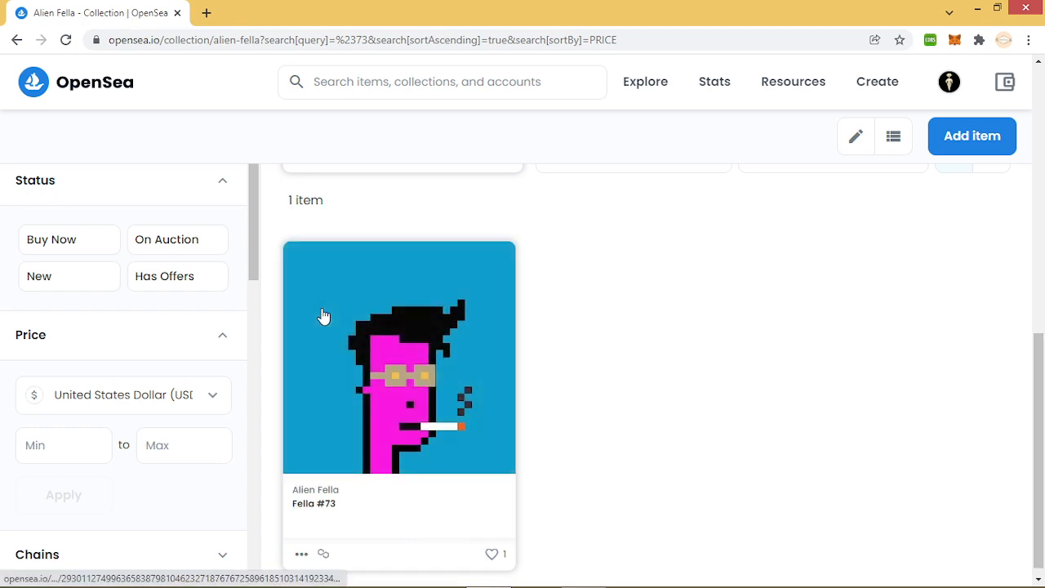
{"action": "left_click", "coordinate": [416, 380]}
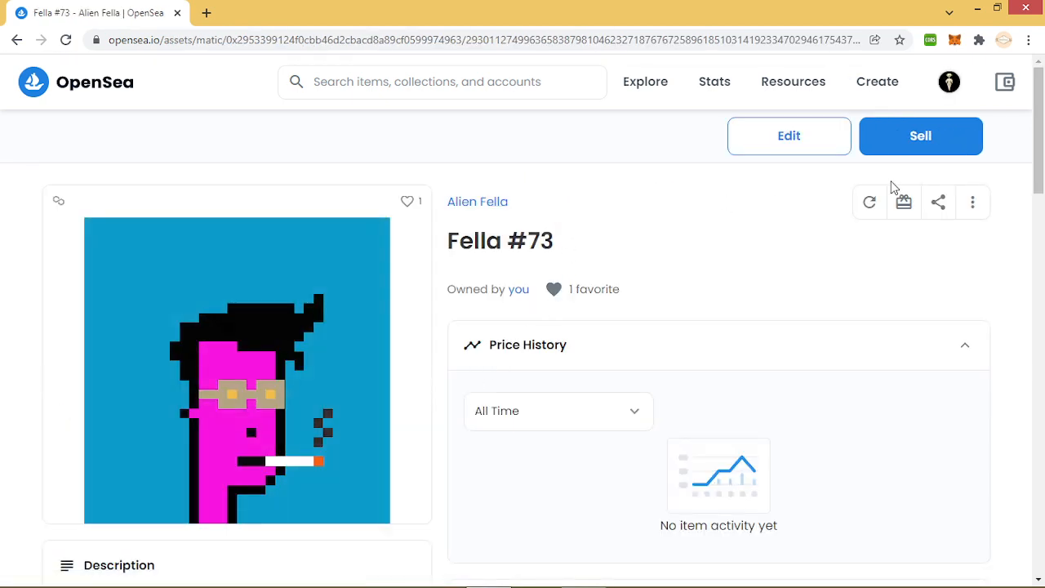
Begin a sale listing for Fella #73 priced at 0.0009 ETH.
{"action": "left_click", "coordinate": [916, 150]}
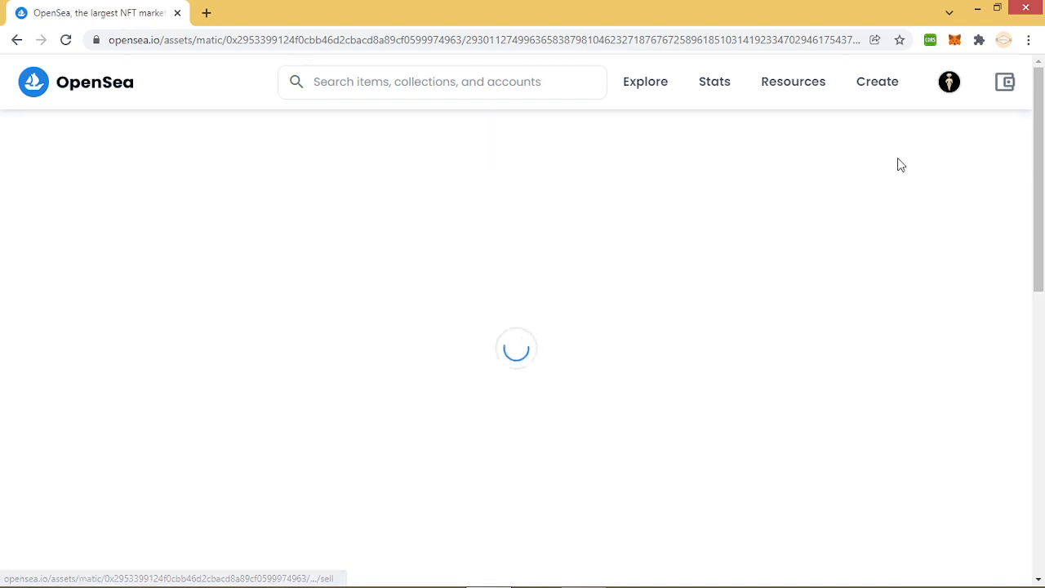
{"action": "left_click", "coordinate": [307, 312]}
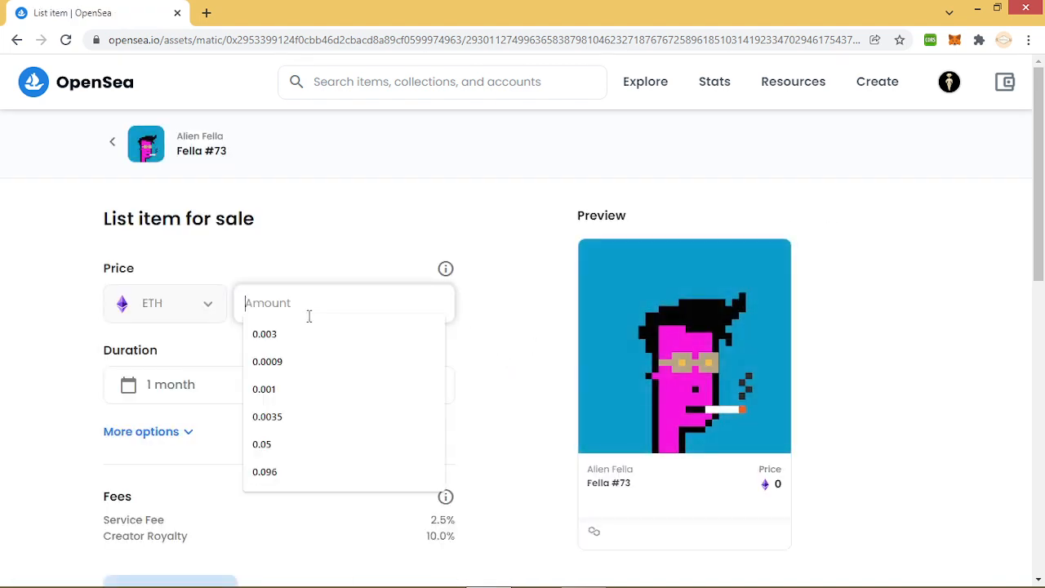
{"action": "left_click", "coordinate": [304, 361]}
{"action": "scroll", "coordinate": [175, 362], "scroll_direction": "down", "scroll_amount": 1}
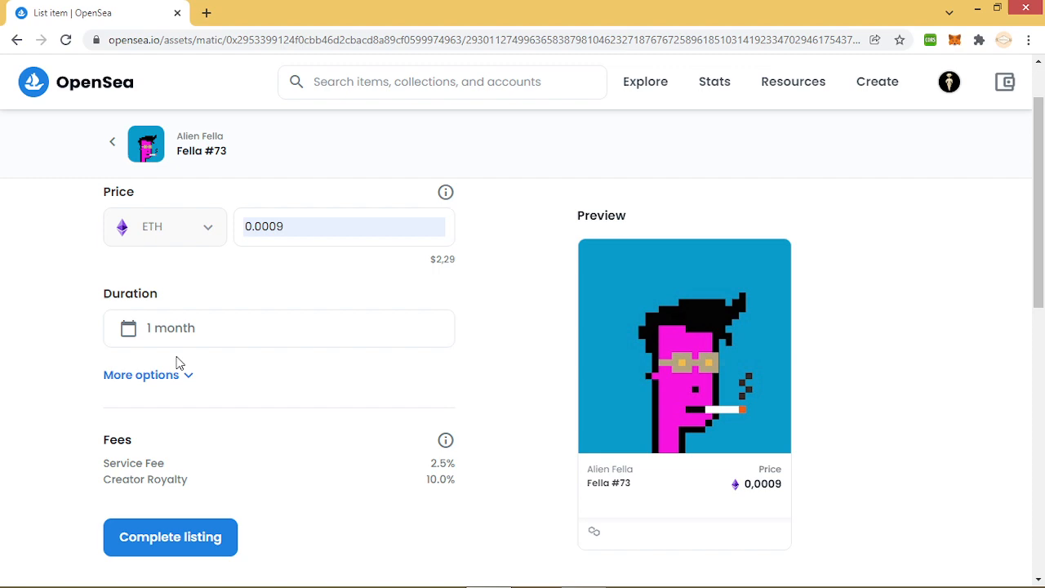
Set the listing duration to one week and submit it for completion.
{"action": "left_click", "coordinate": [196, 335]}
{"action": "left_click", "coordinate": [183, 425]}
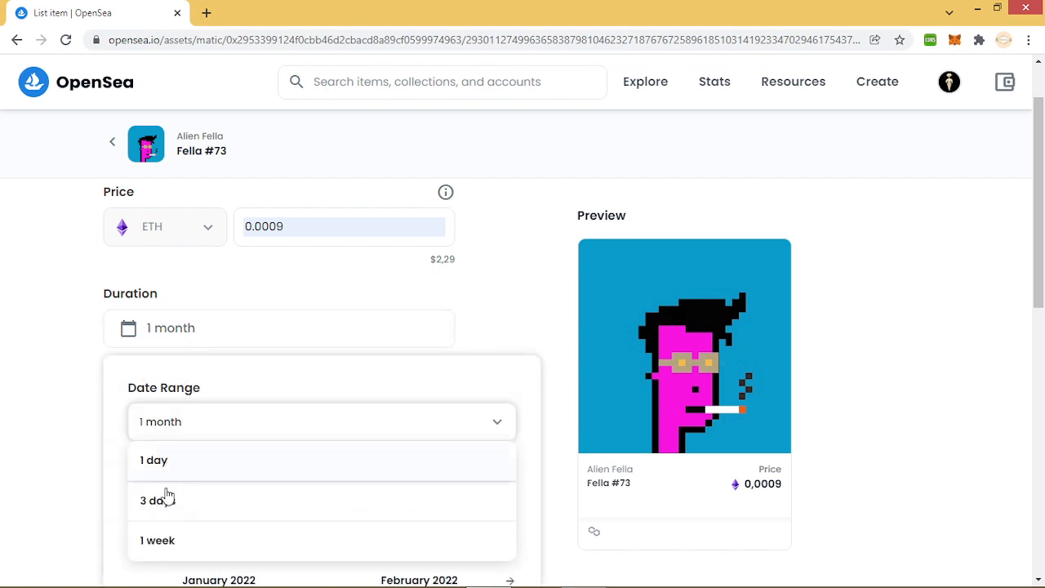
{"action": "left_click", "coordinate": [158, 541]}
{"action": "left_click", "coordinate": [49, 438]}
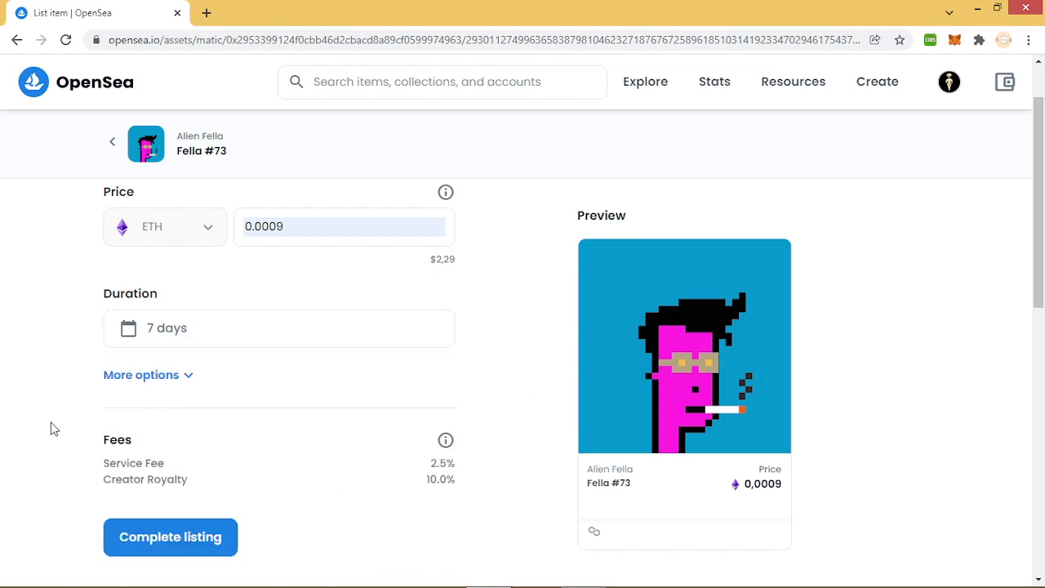
{"action": "scroll", "coordinate": [58, 413], "scroll_direction": "down", "scroll_amount": 4}
{"action": "scroll", "coordinate": [81, 404], "scroll_direction": "up", "scroll_amount": 2}
{"action": "left_click", "coordinate": [176, 386]}
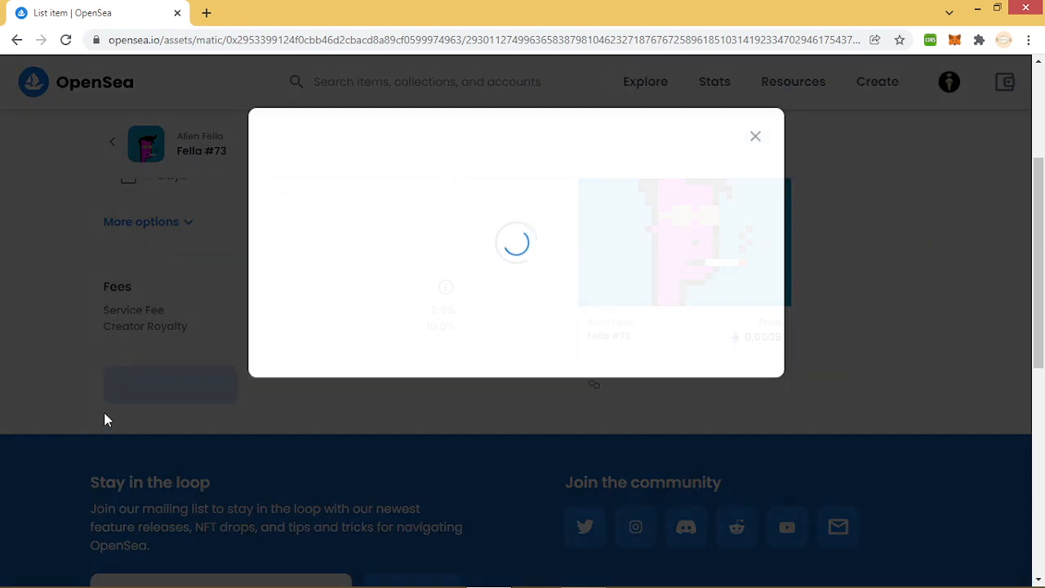
Sign the listing in MetaMask and dismiss the 'Your NFT is listed!' confirmation.
{"action": "left_click", "coordinate": [319, 423]}
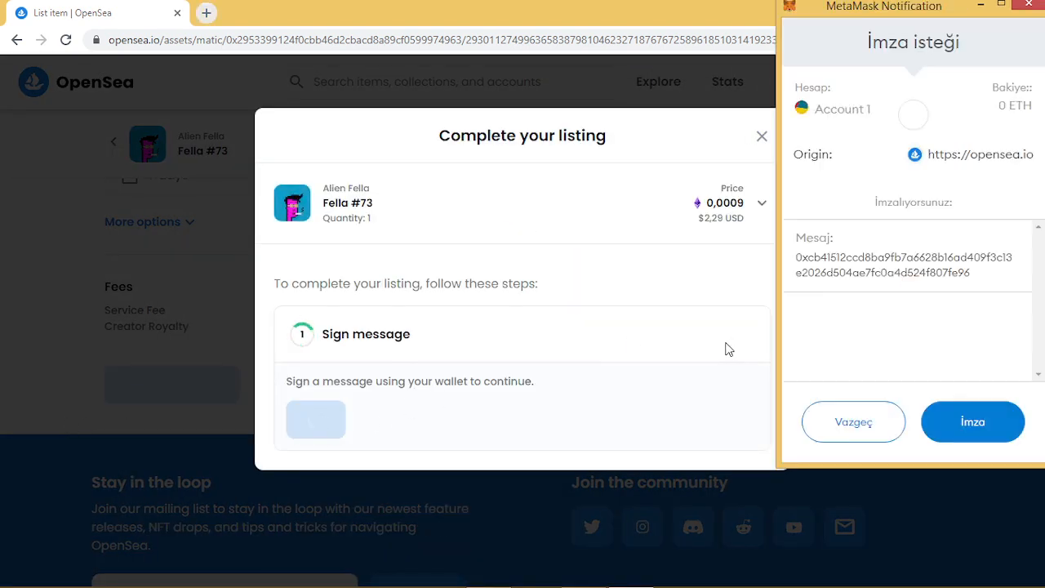
{"action": "left_click", "coordinate": [992, 427]}
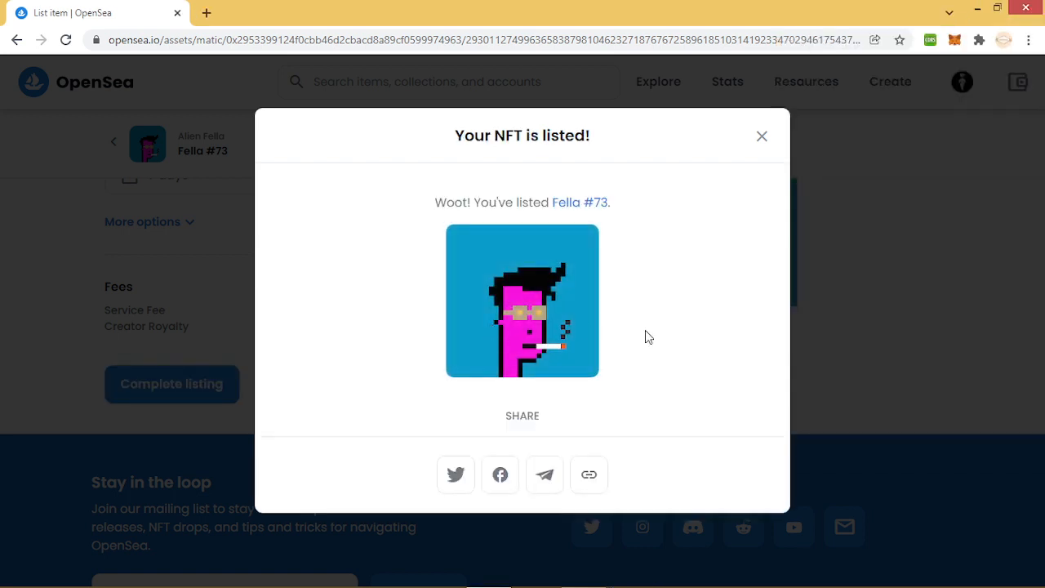
{"action": "left_click", "coordinate": [759, 136]}
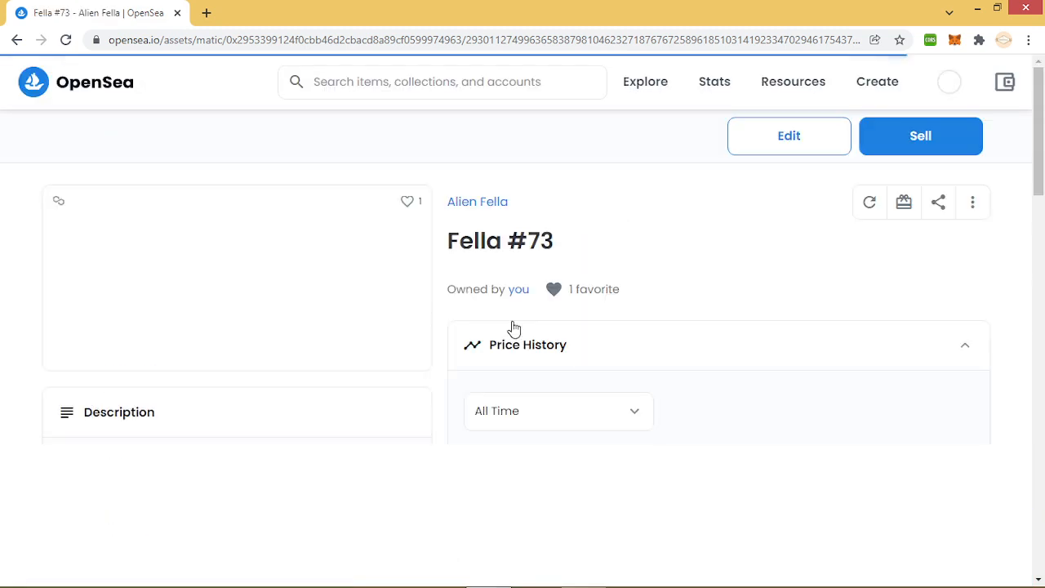